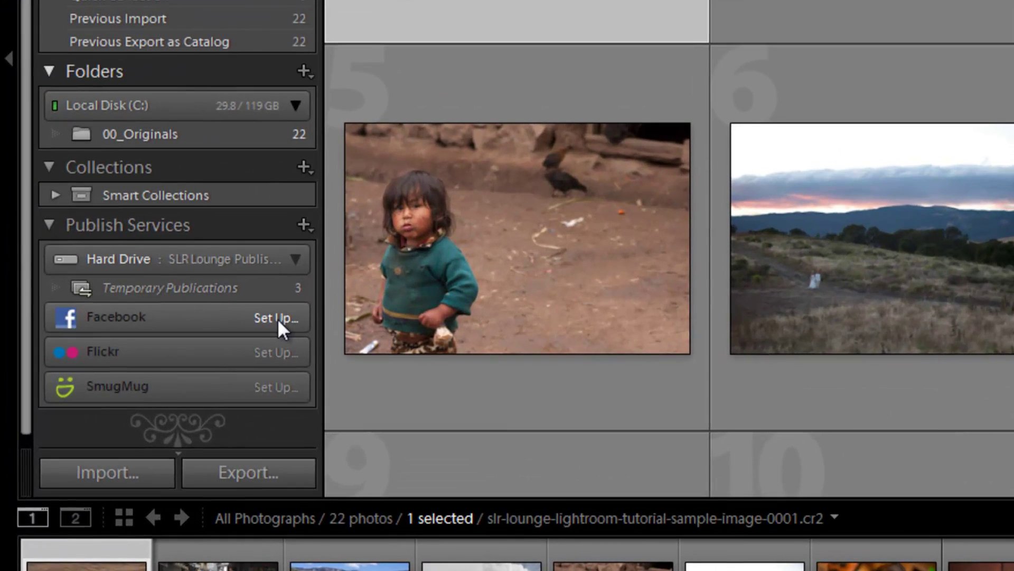
Step: Start setting up the Facebook publish service and give it the description "My Facebook"
click(166, 360)
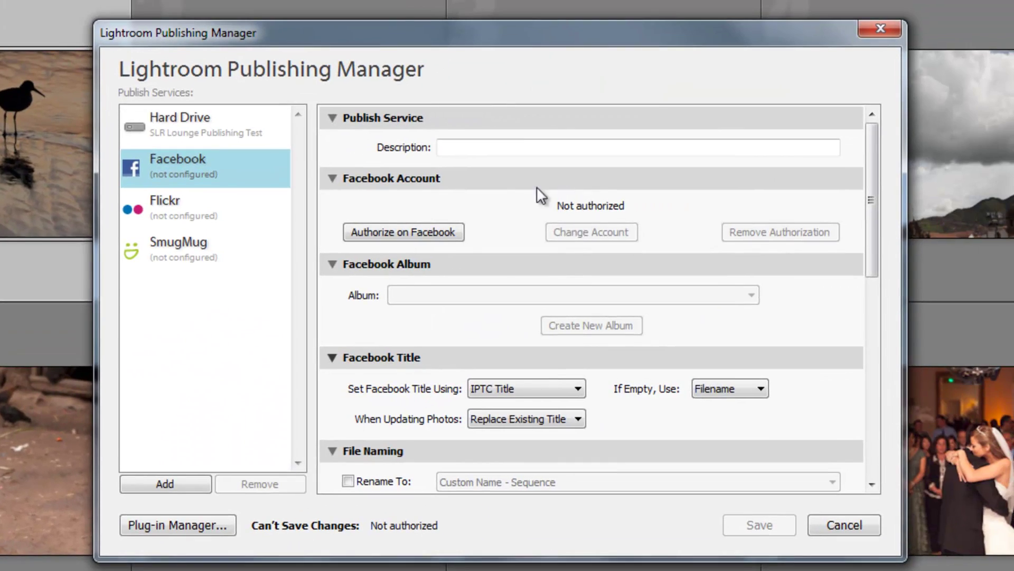
click(622, 96)
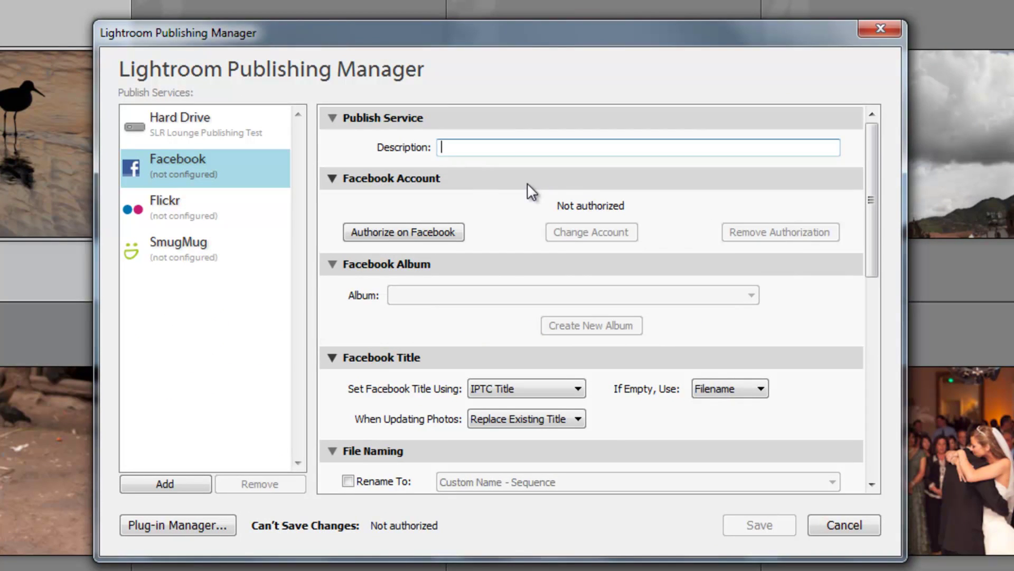
text(My Facebook)
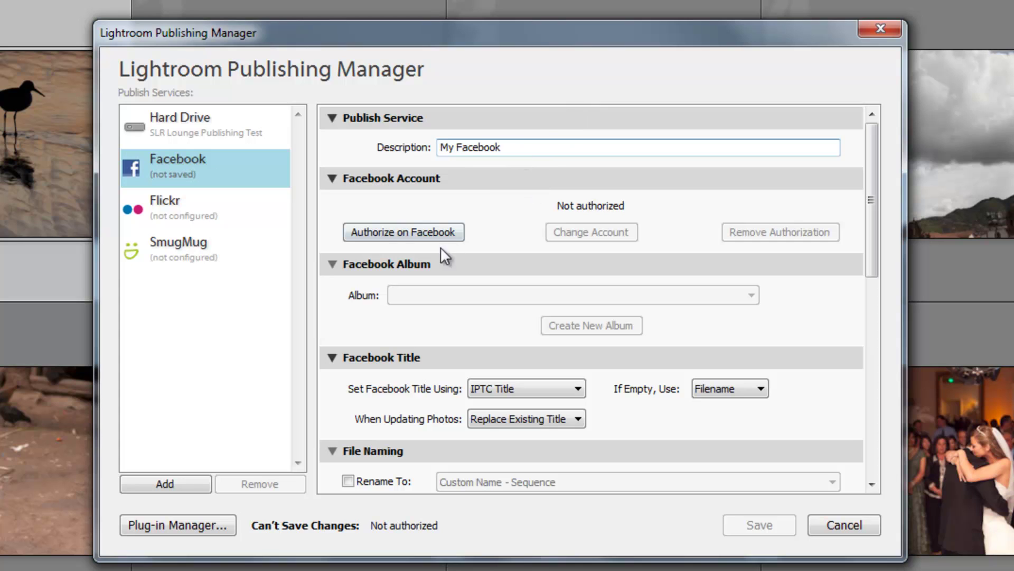
Step: Authorize Lightroom on Facebook, allowing the requested permissions in the browser and completing the authorization back in Lightroom
click(412, 236)
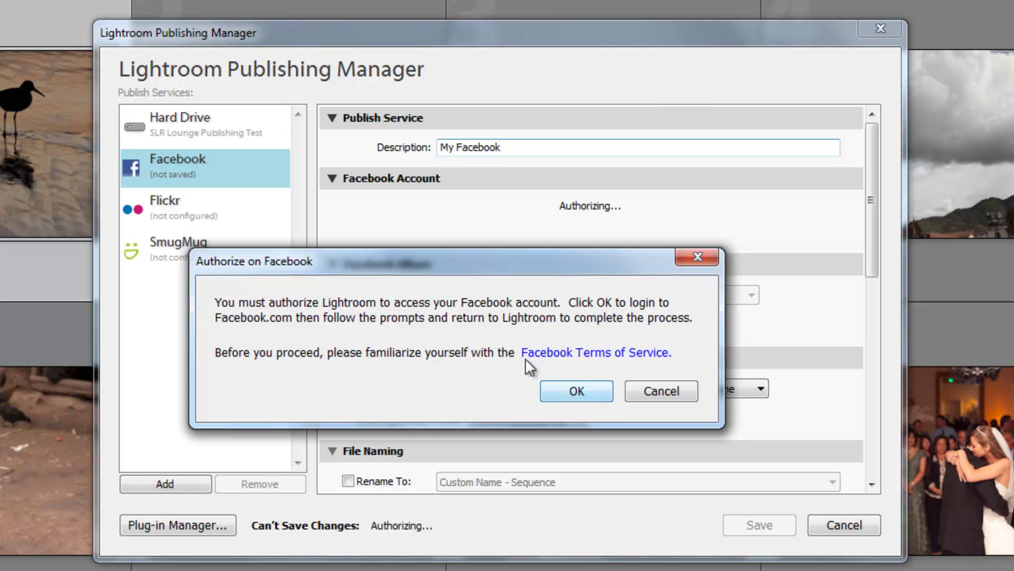
click(581, 391)
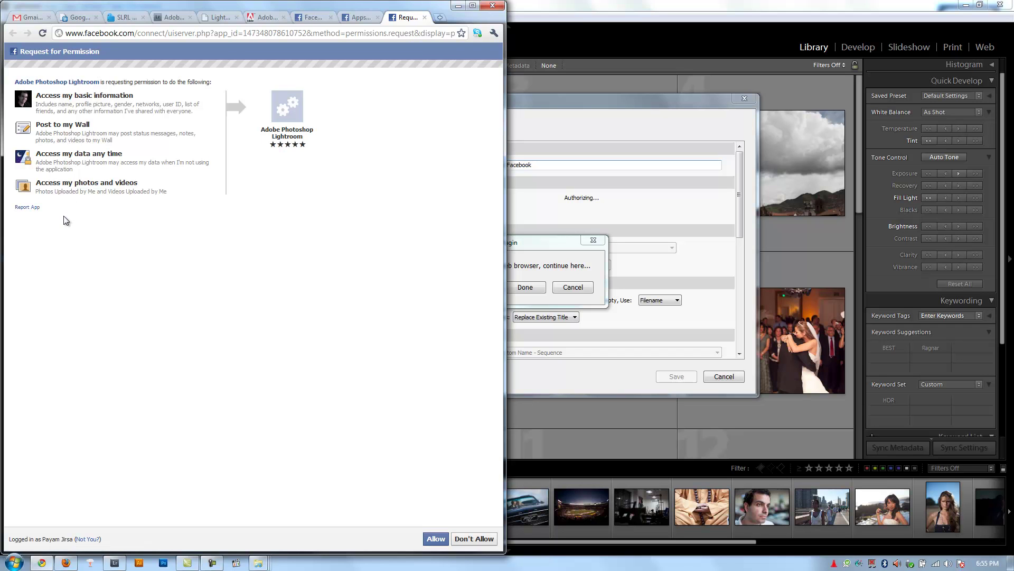
click(436, 539)
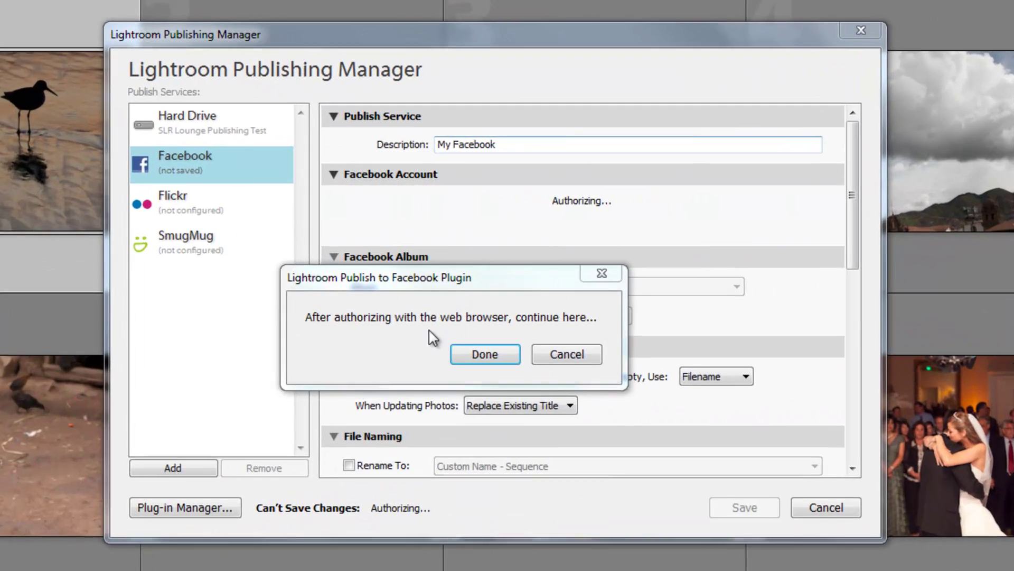
click(450, 299)
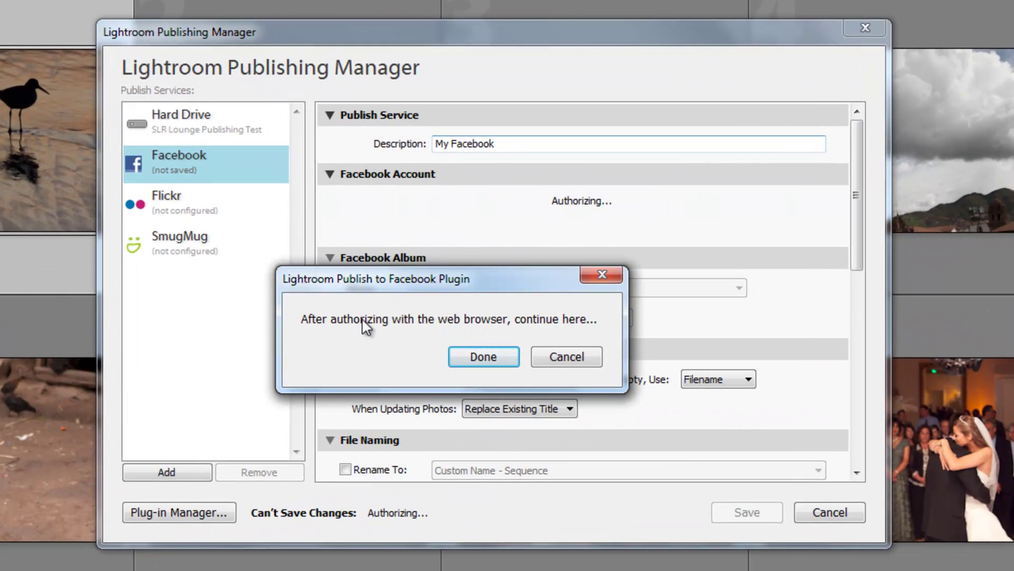
click(489, 354)
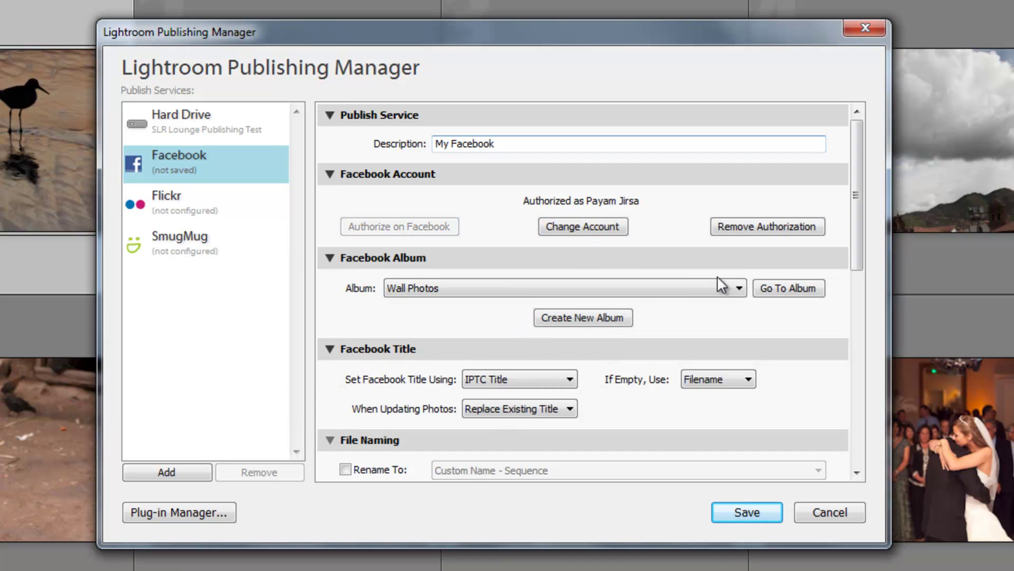
Step: Check which Facebook albums are available as the publishing destination
click(713, 289)
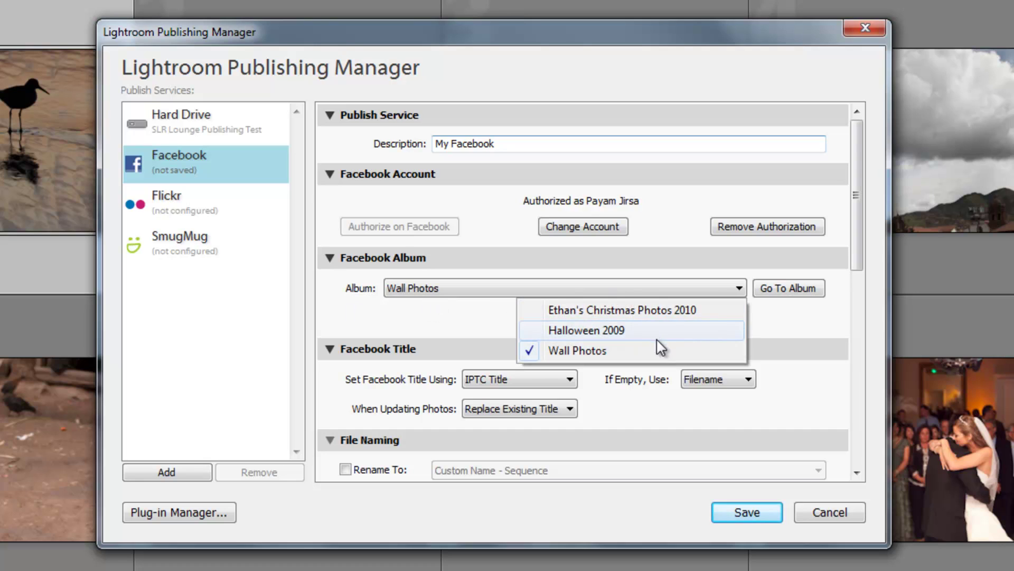
click(421, 336)
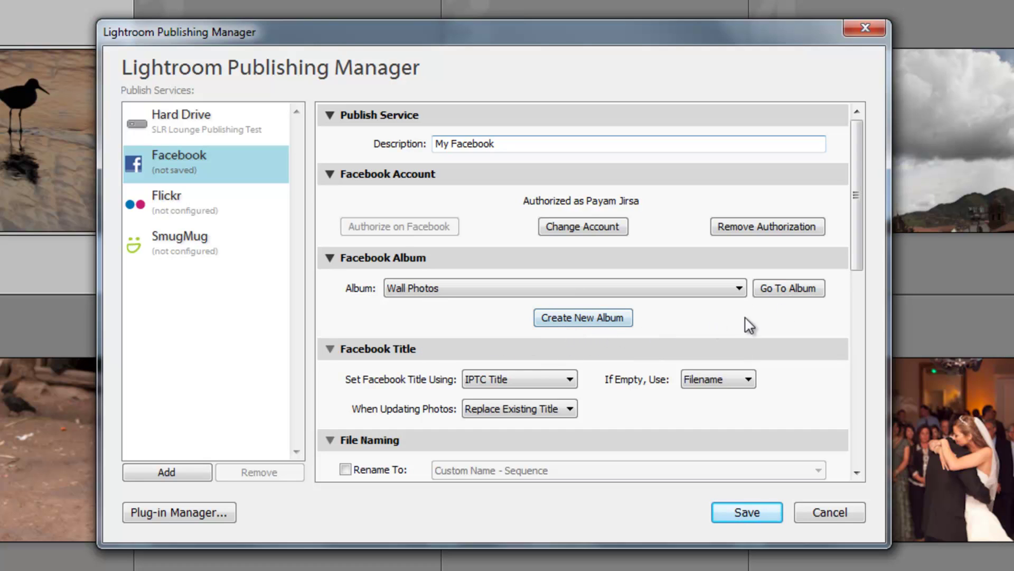
Step: Set the Facebook title to use the filename, with Replace Existing Title as the behaviour when updating photos
drag(860, 224, 851, 286)
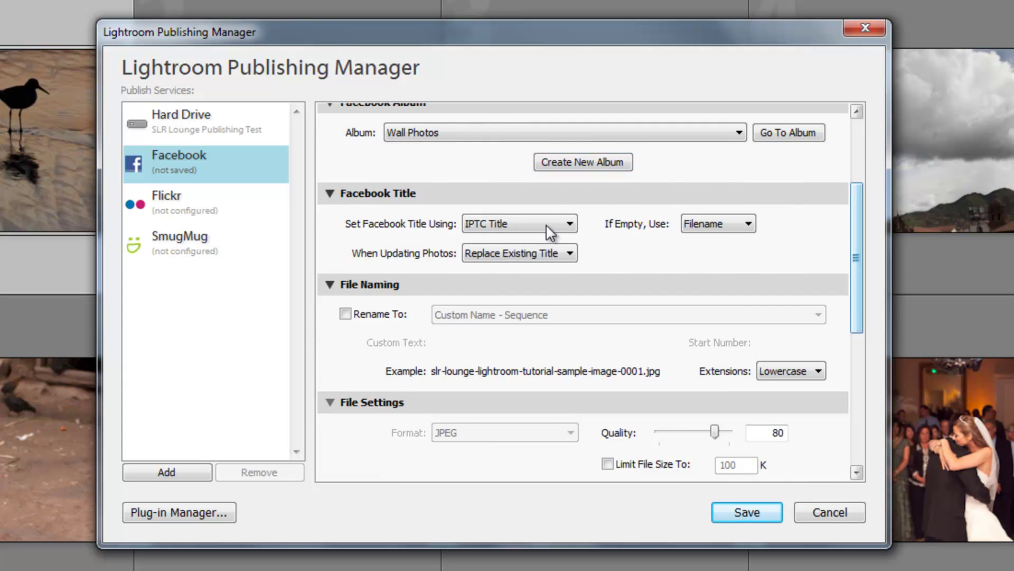
scroll(856, 248, up, 2)
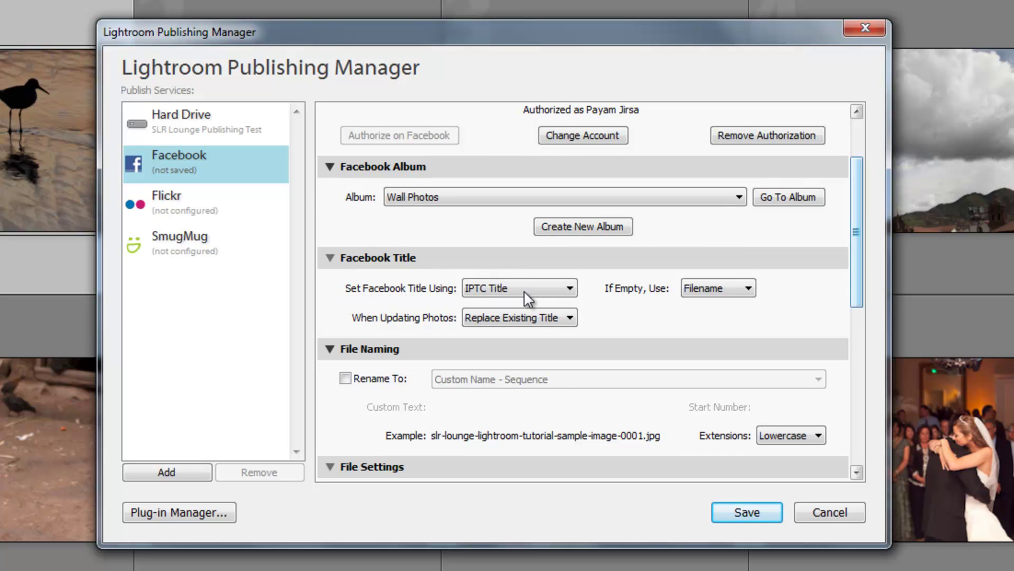
click(539, 290)
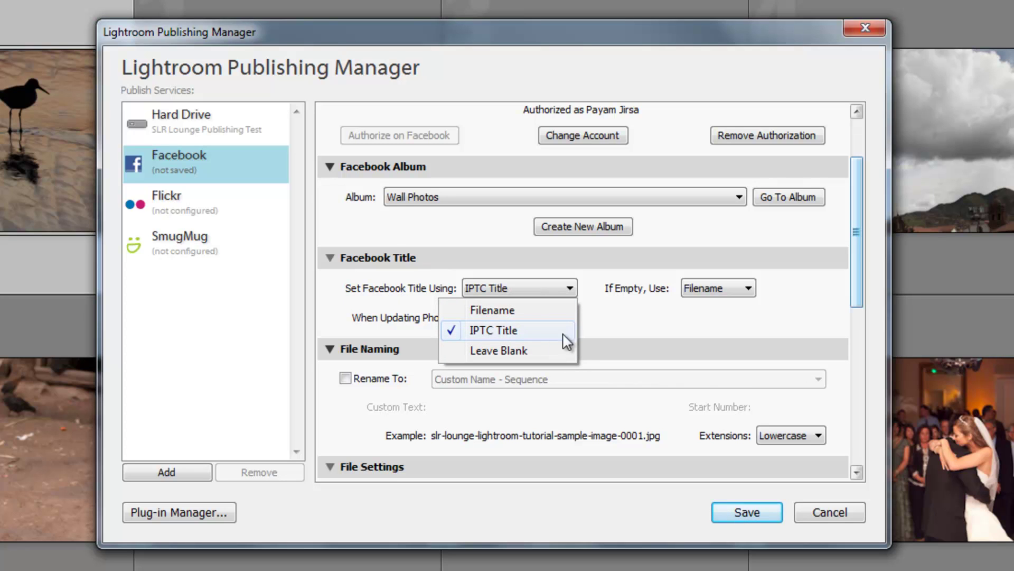
click(522, 310)
click(560, 288)
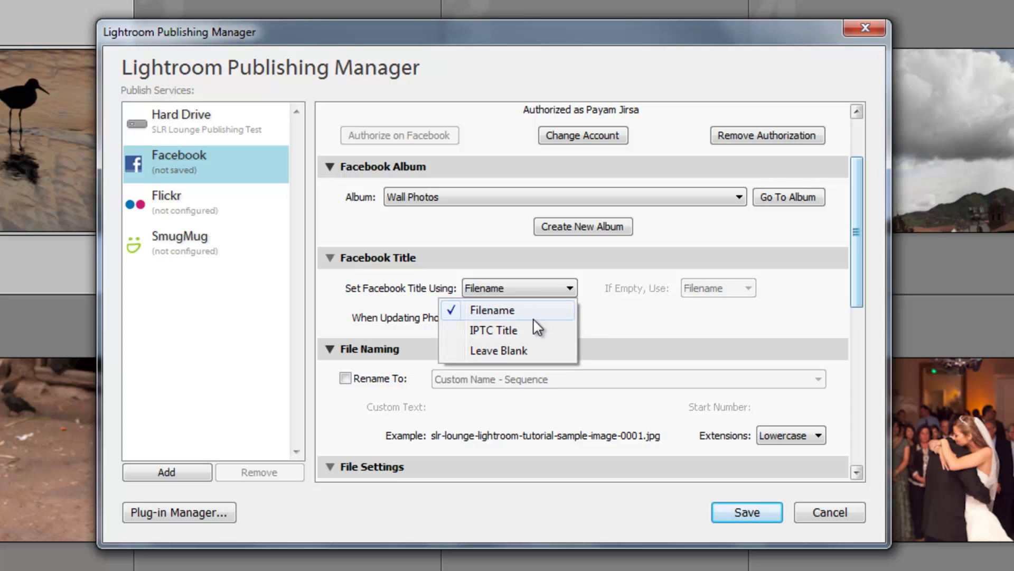
click(523, 330)
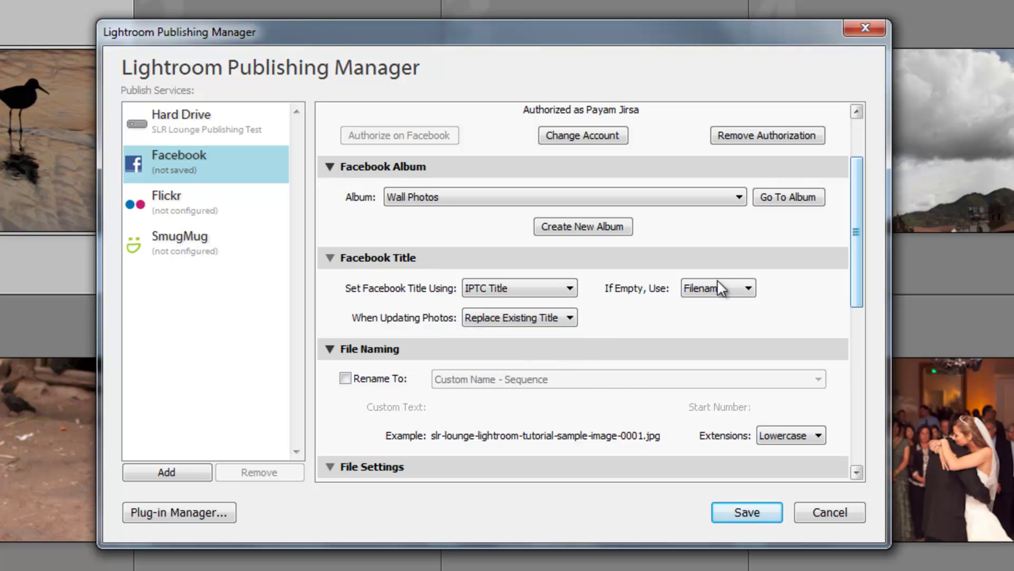
click(543, 290)
click(532, 312)
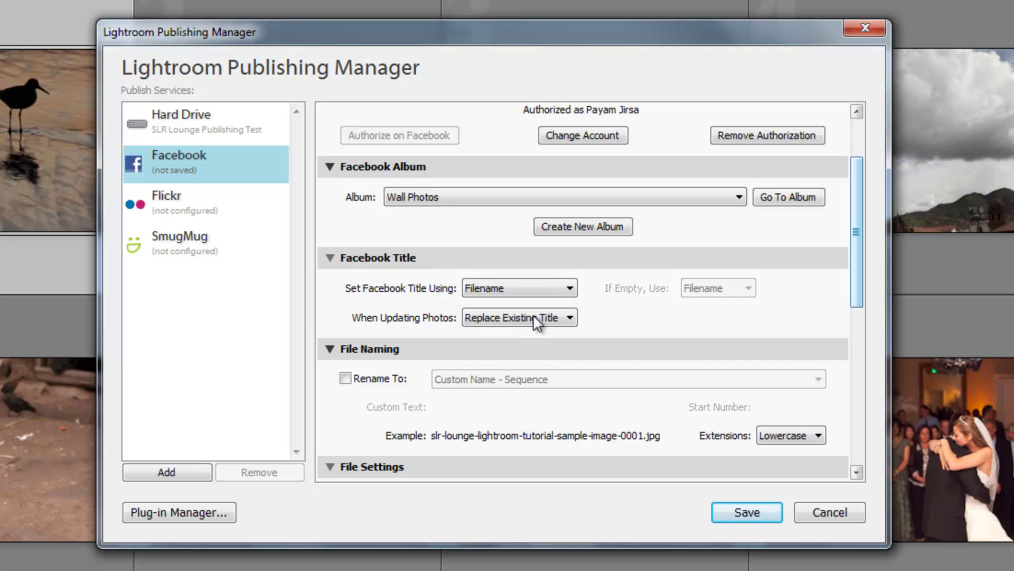
click(499, 319)
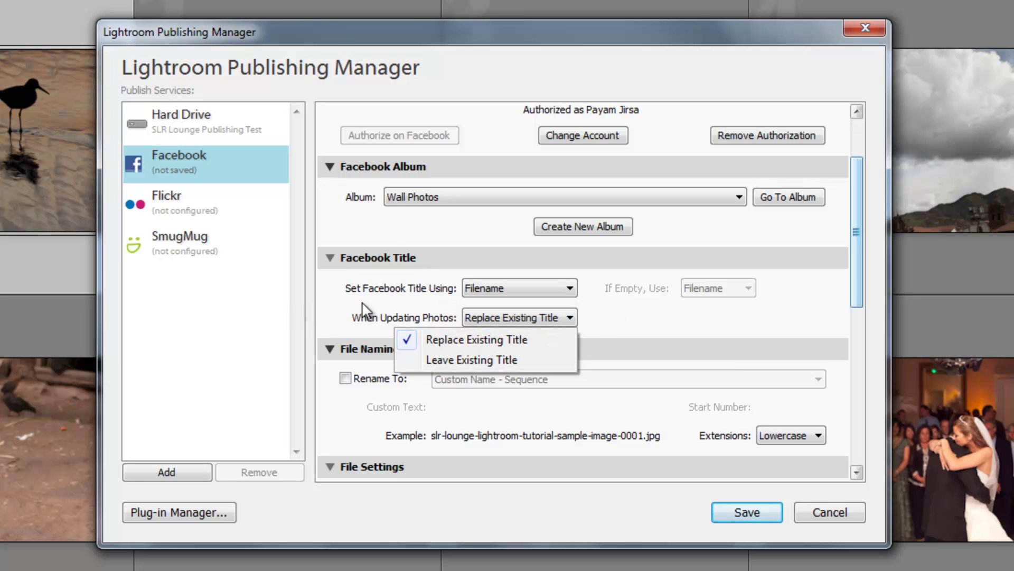
click(433, 338)
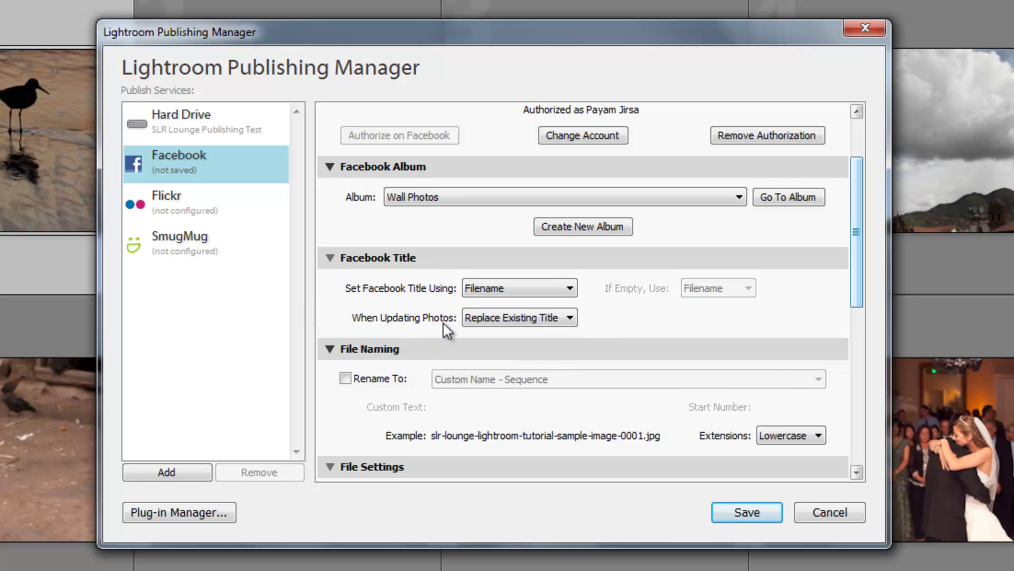
click(466, 318)
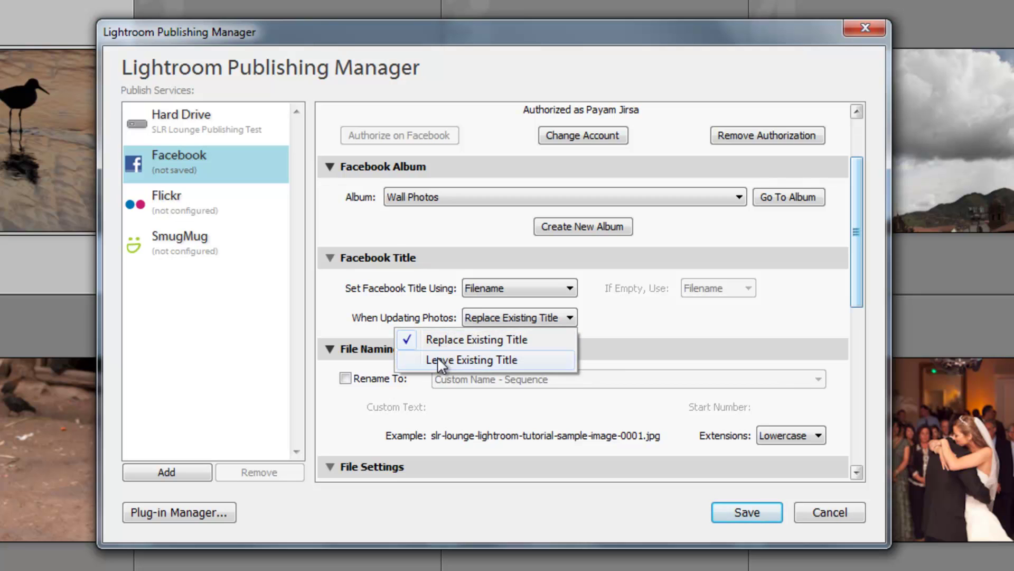
click(385, 313)
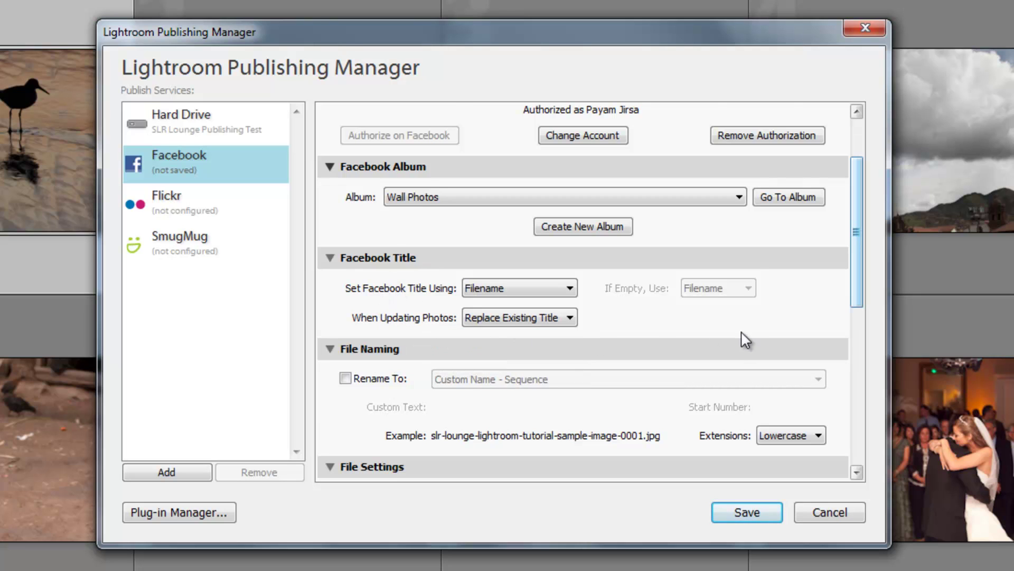
Step: Set the JPEG quality in the Facebook service's file settings to 100
scroll(687, 333, down, 15)
scroll(625, 317, up, 16)
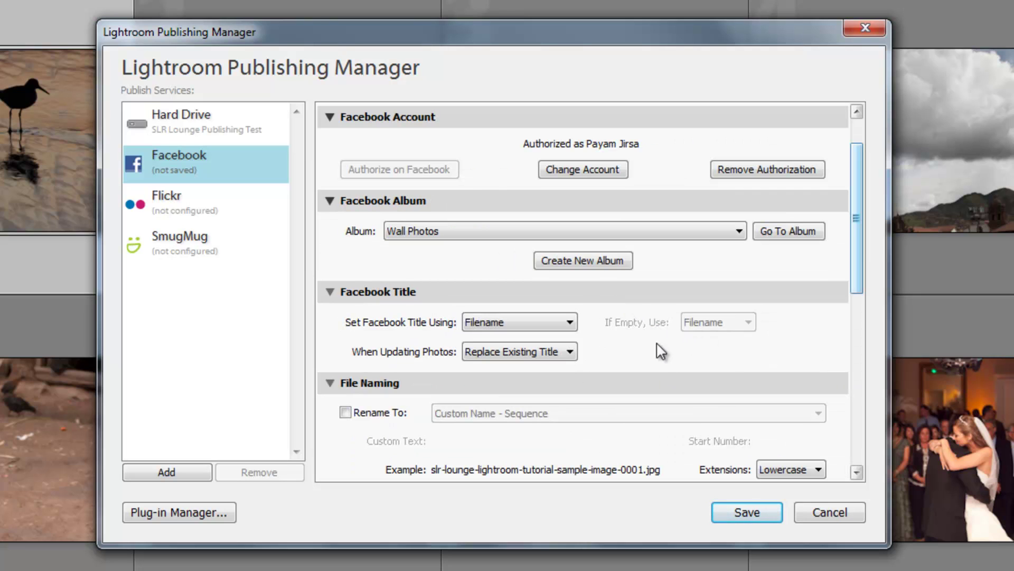
drag(854, 250, 804, 324)
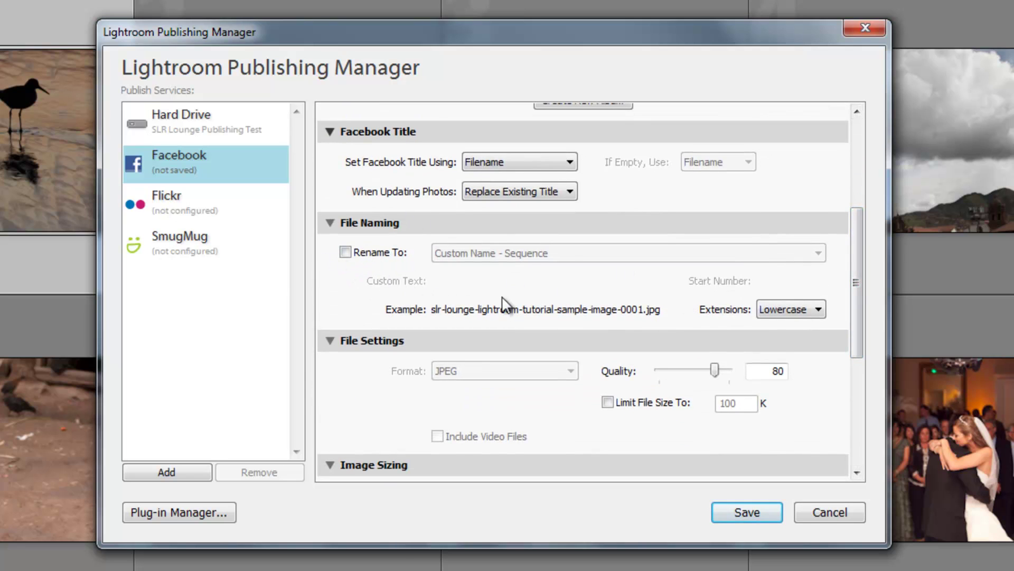
drag(858, 284, 854, 347)
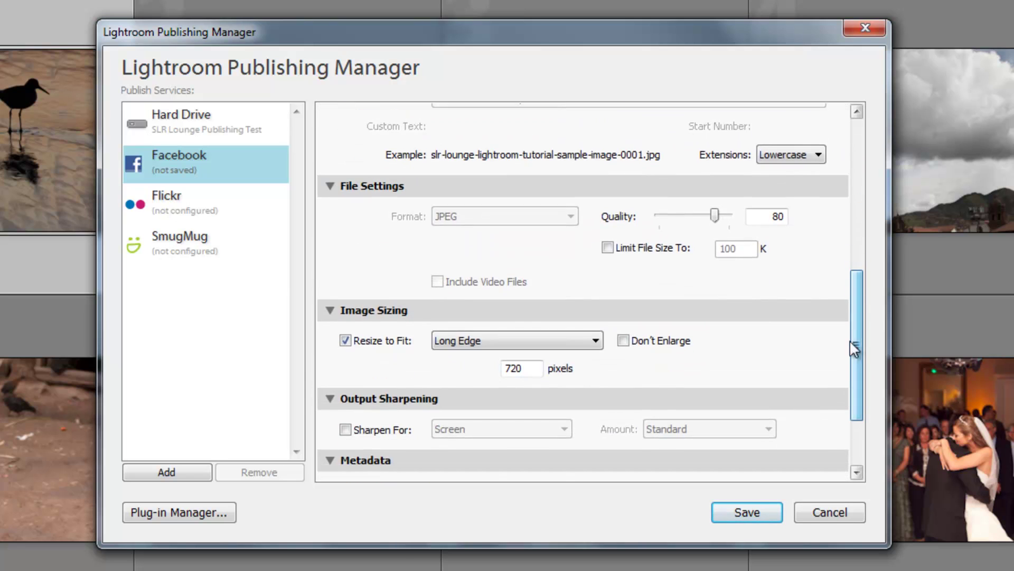
double_click(780, 216)
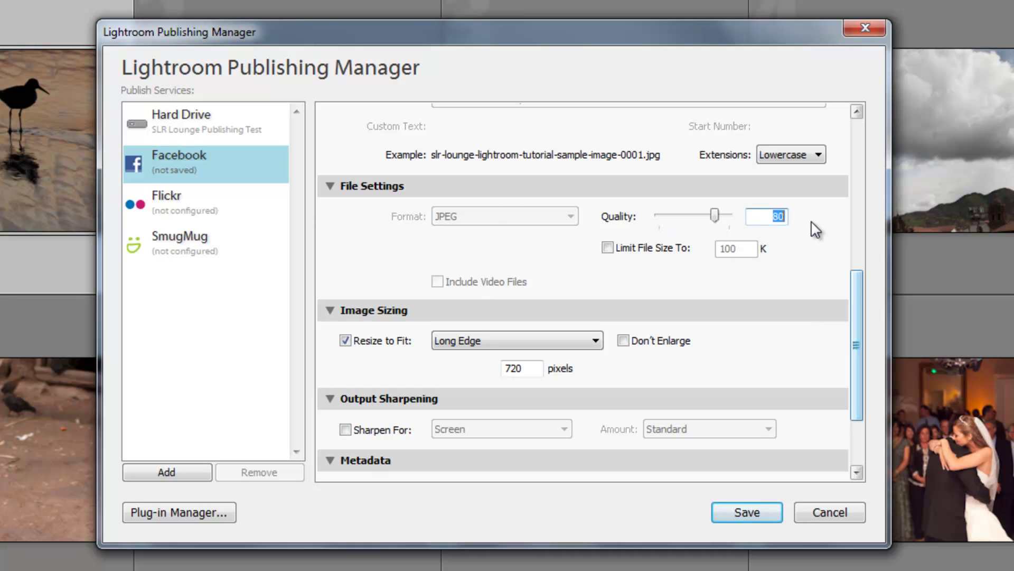
text(100)
Step: Set the long-edge resize dimension for published images to 800 pixels
drag(856, 332, 857, 364)
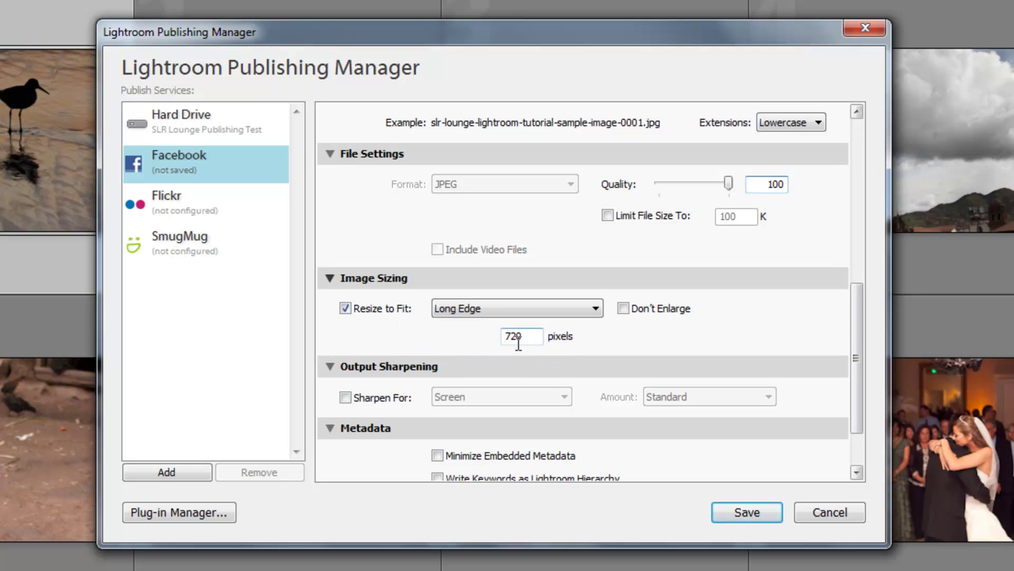
click(536, 338)
text(800)
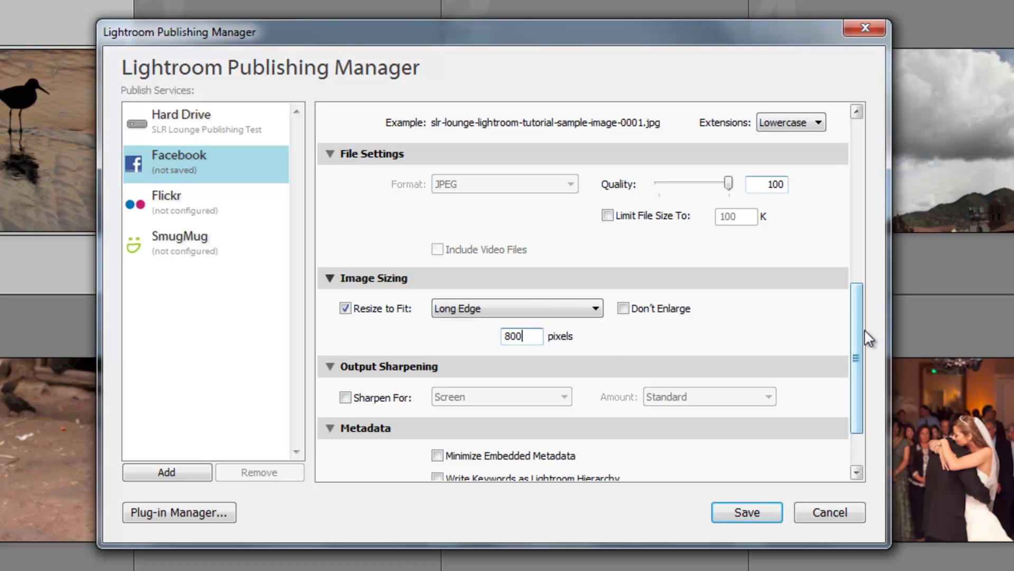
Step: Enable output sharpening for Screen and set its amount to High
scroll(869, 339, down, 2)
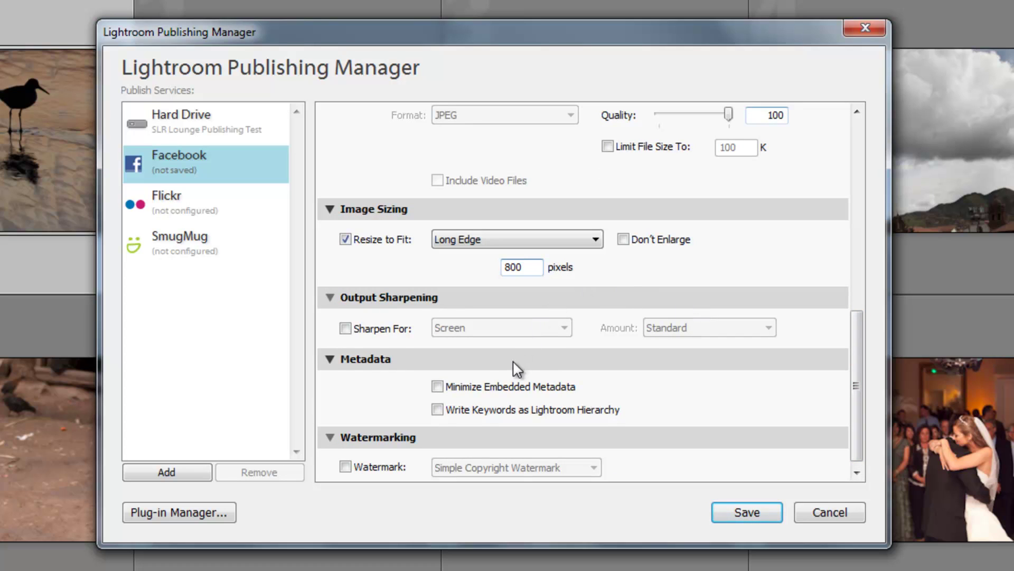
click(383, 329)
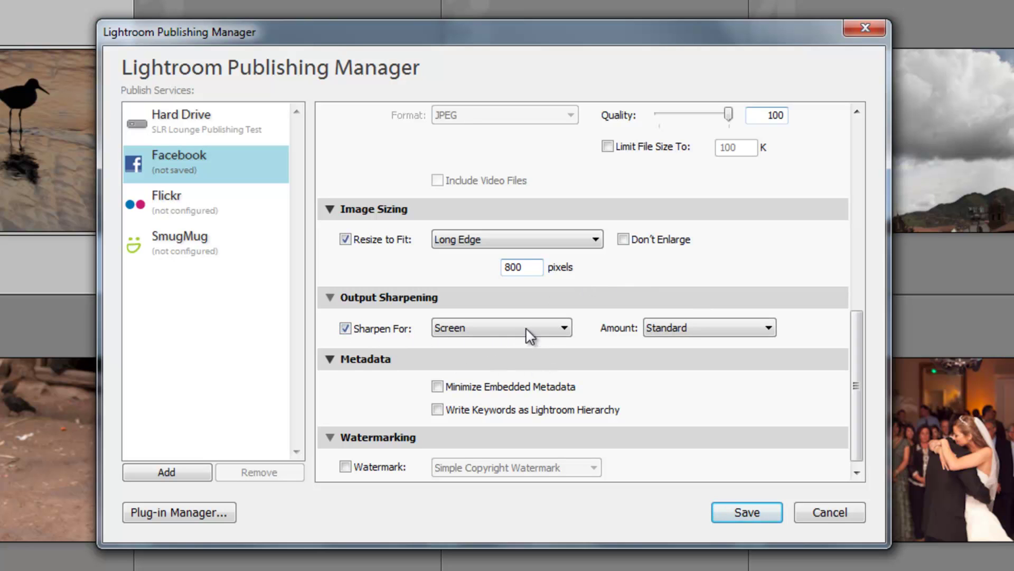
click(666, 327)
click(678, 382)
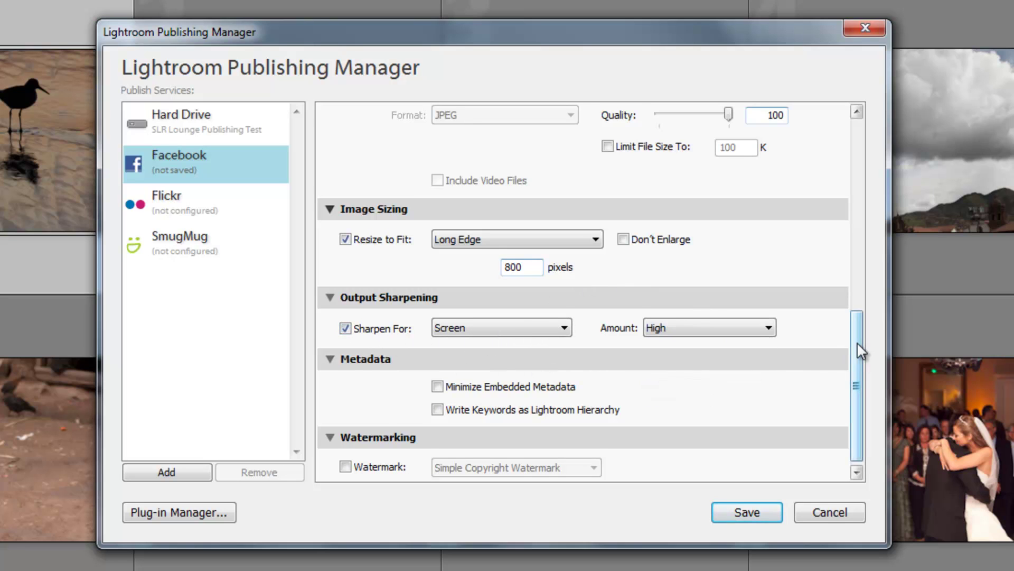
Step: Save the Facebook publish service, leaving the metadata and watermarking options off
scroll(857, 342, down, 1)
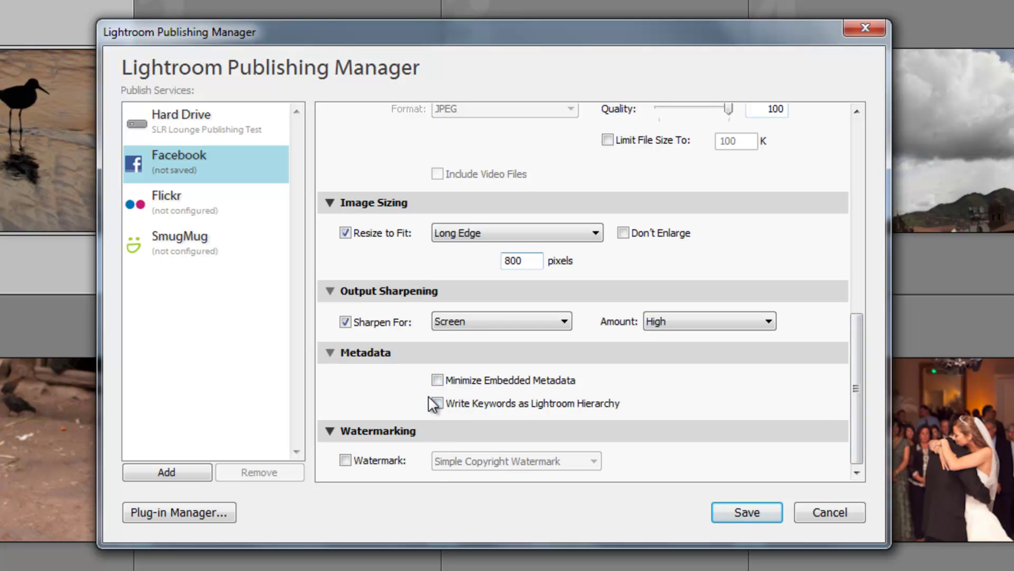
drag(857, 400, 937, 465)
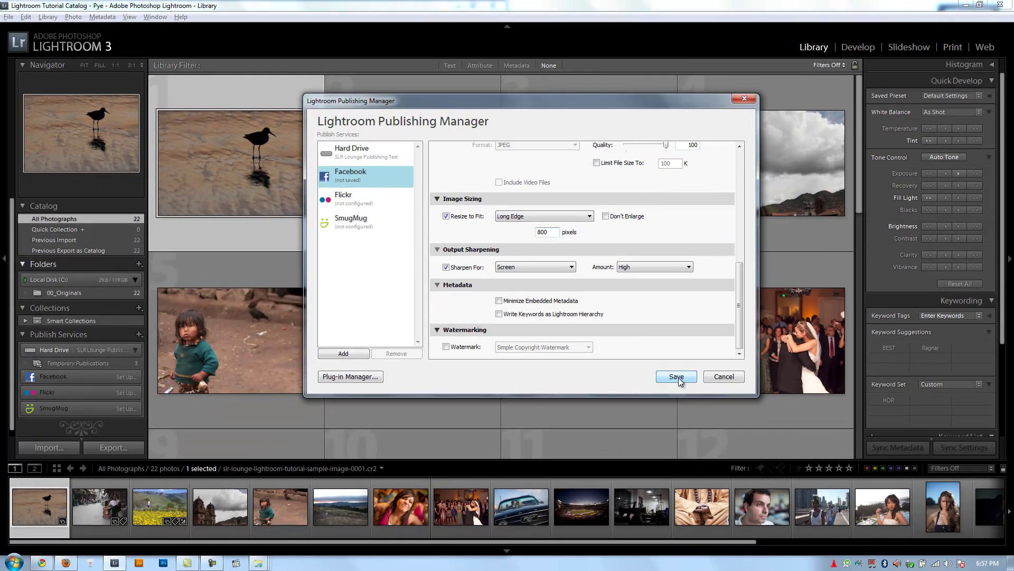
click(679, 378)
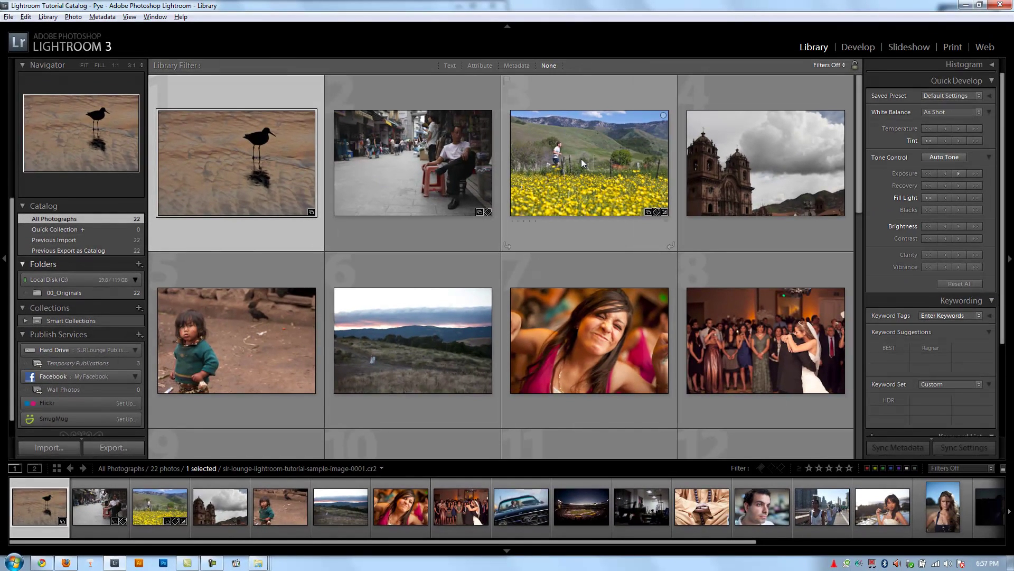
Step: Add the yellow flower field photo to the Facebook service's Wall Photos collection and open that collection
click(530, 165)
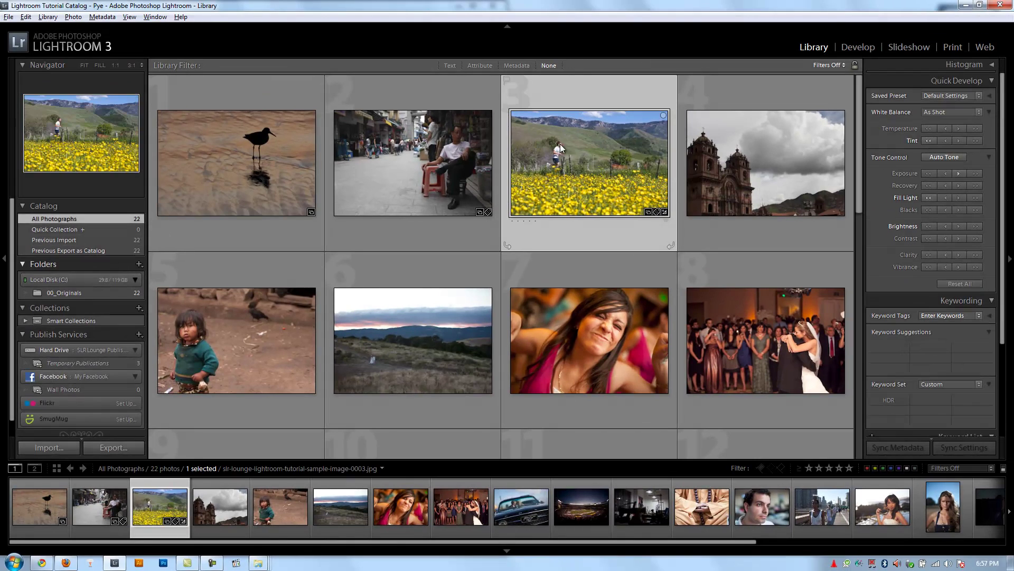
drag(119, 378, 71, 392)
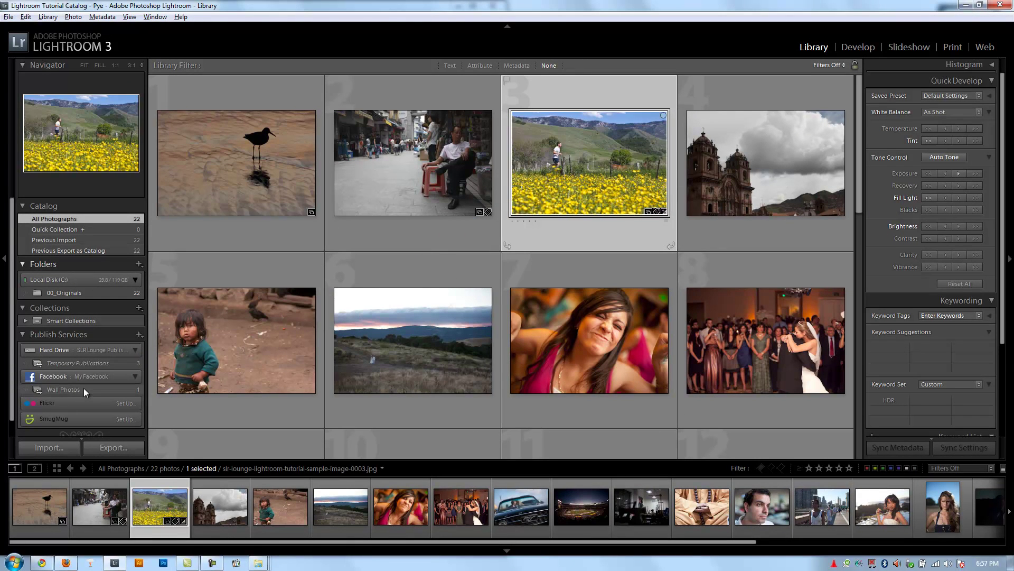
click(84, 387)
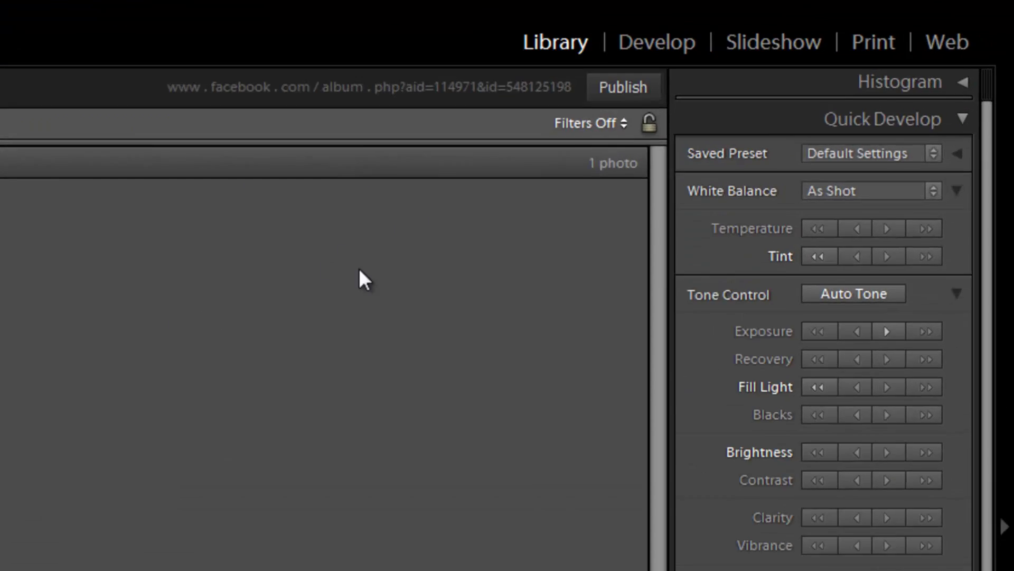
Step: Publish the yellow flower field photo from the Wall Photos collection to Facebook and dismiss the resulting dialog
click(586, 86)
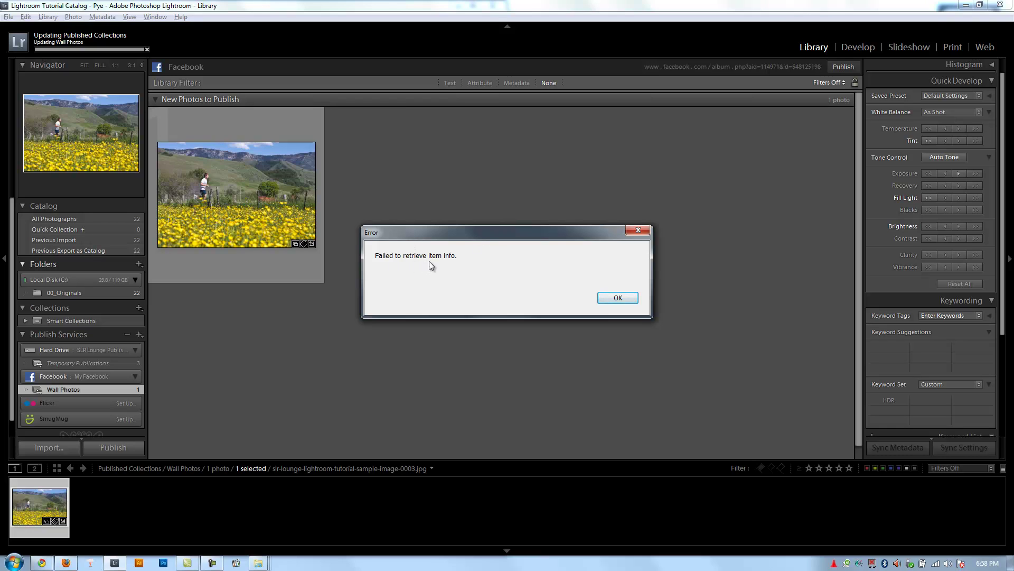
click(618, 299)
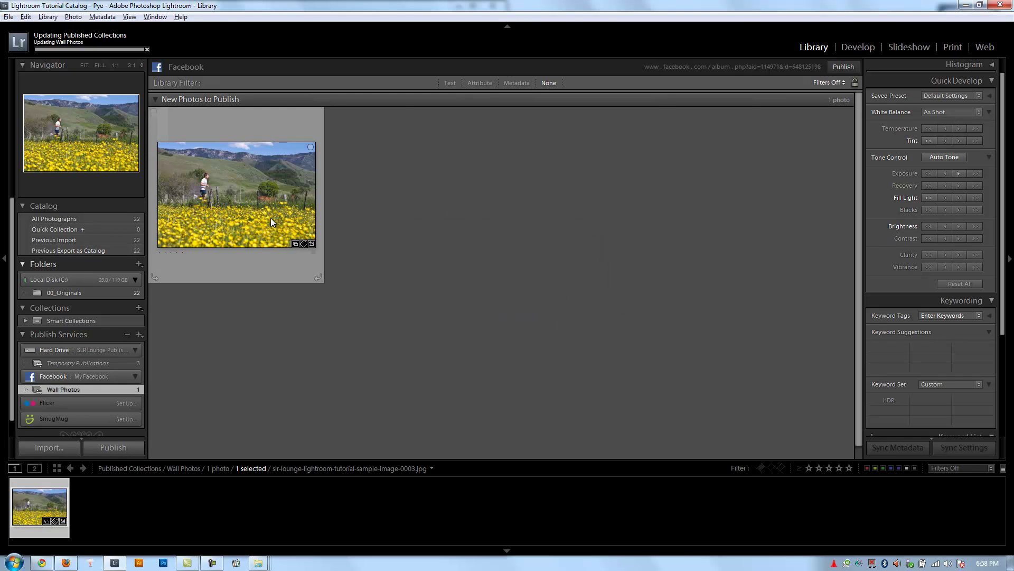
click(286, 201)
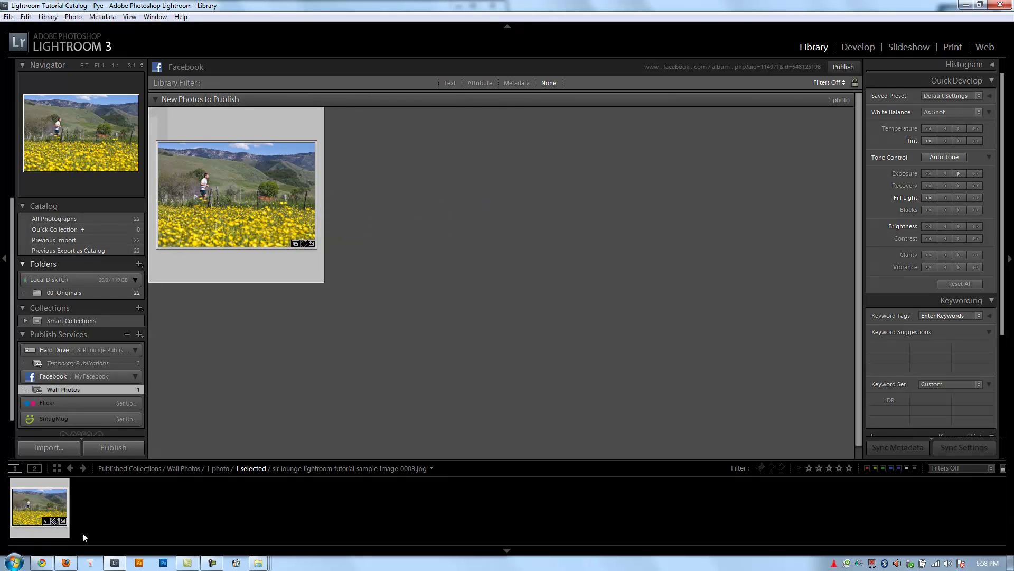
Step: Switch to Chrome, view the published flower photo in the Facebook profile's Wall Photos album, and return to Lightroom
mouse_move(42, 562)
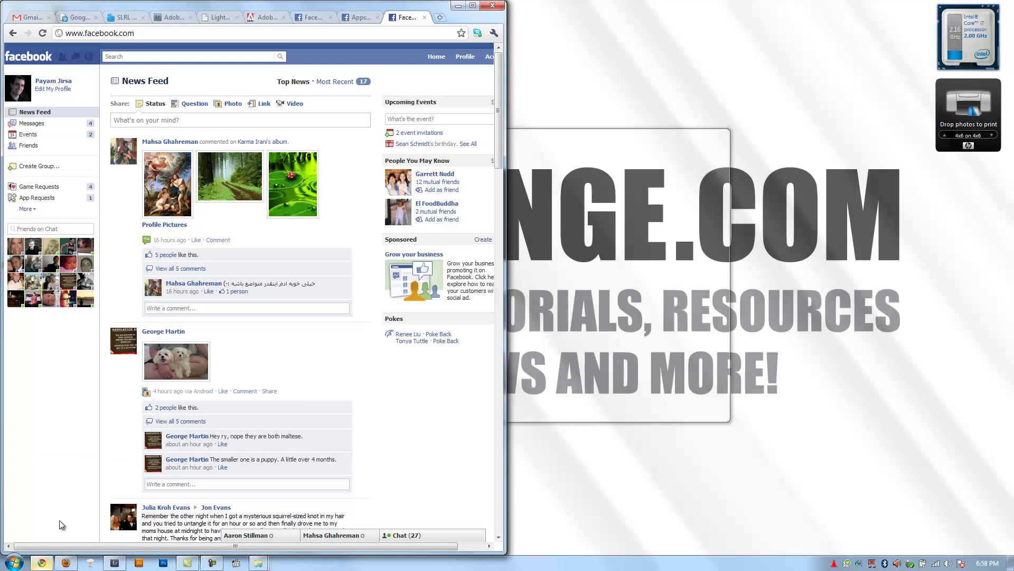
click(59, 523)
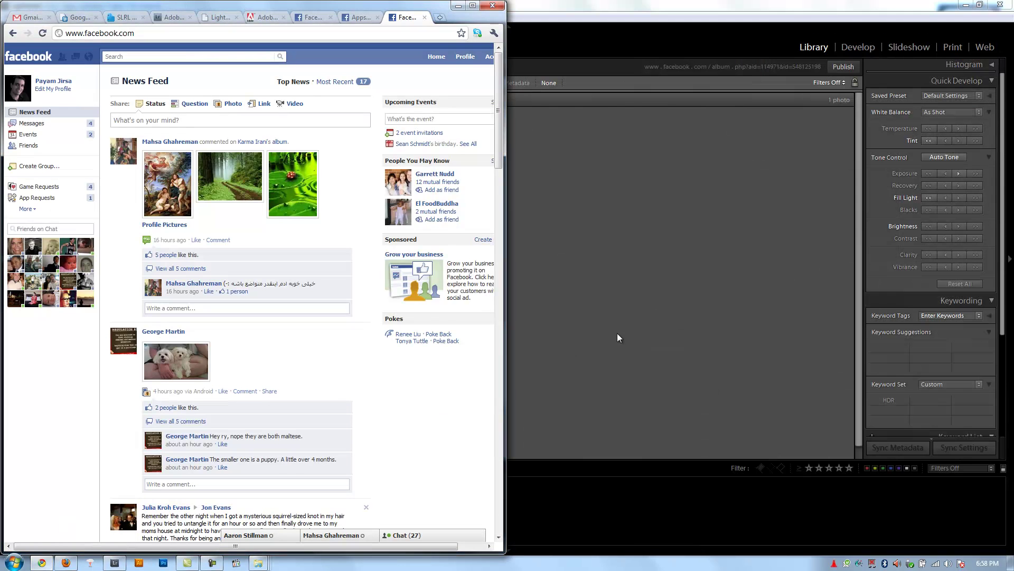
click(459, 62)
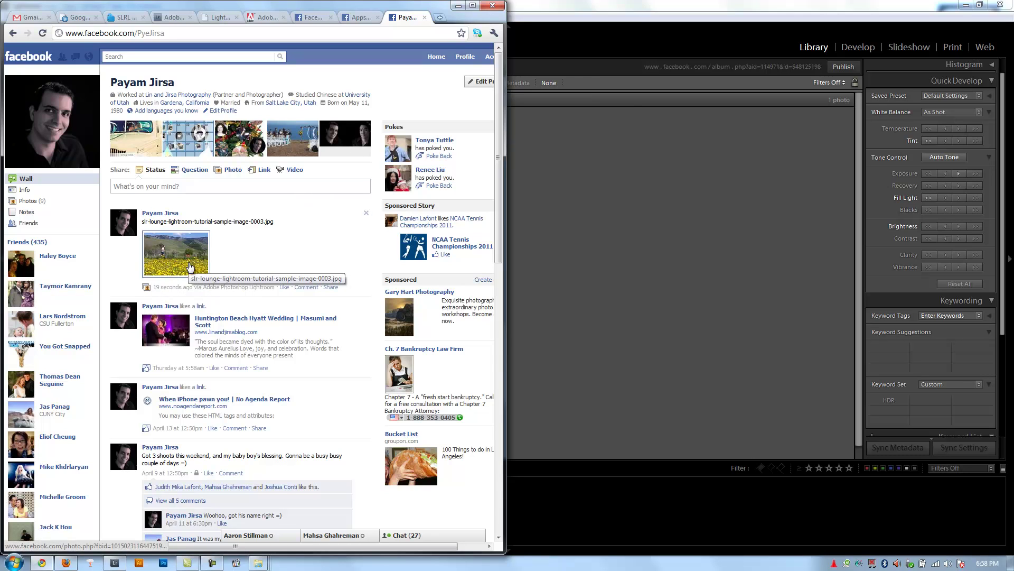
click(38, 199)
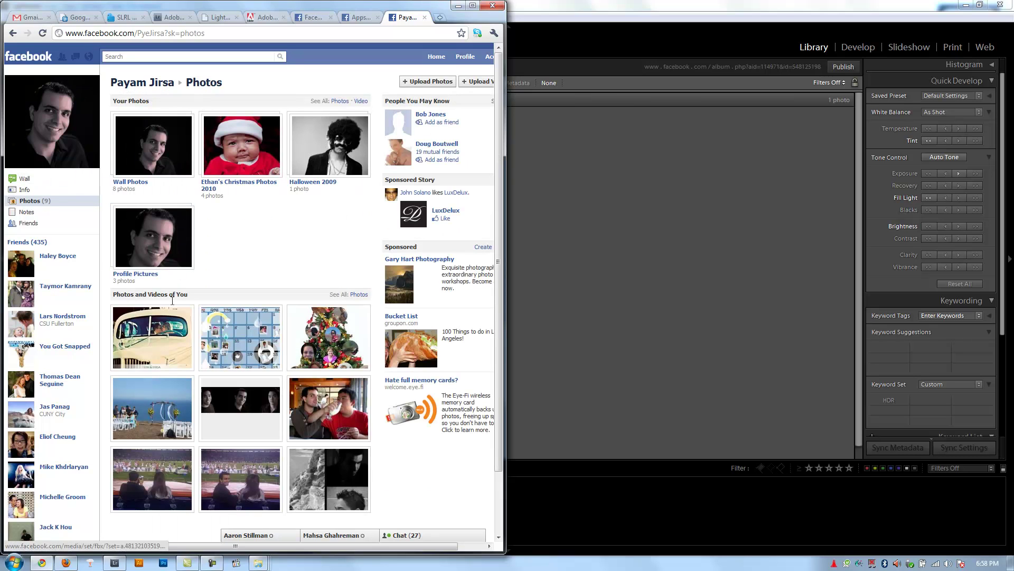
click(163, 156)
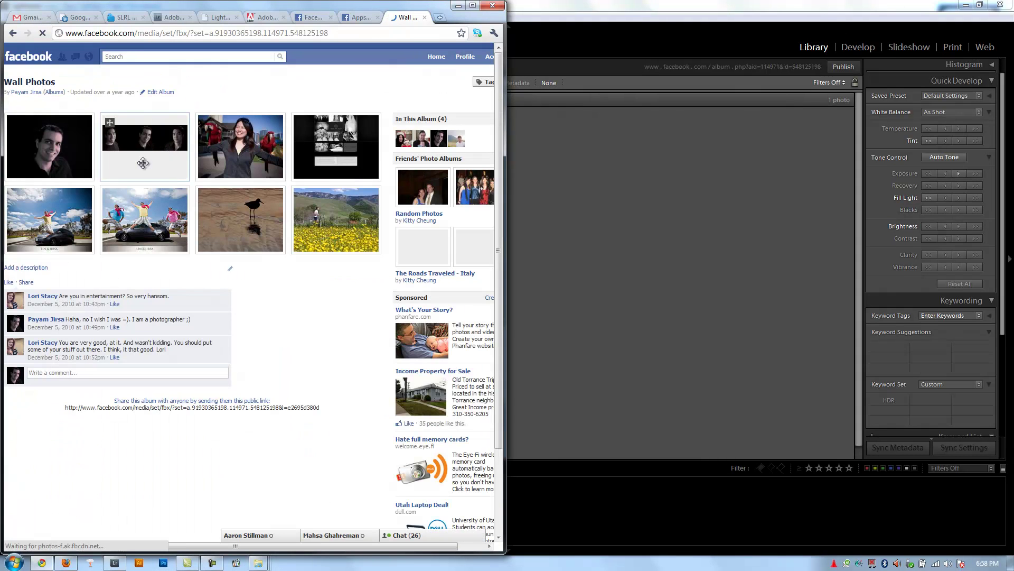
click(346, 222)
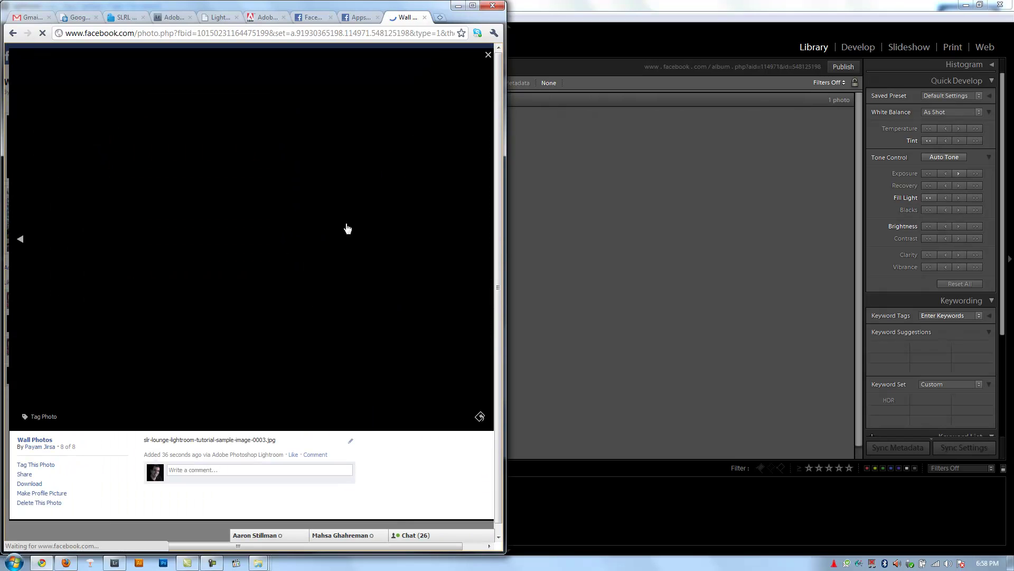
click(425, 18)
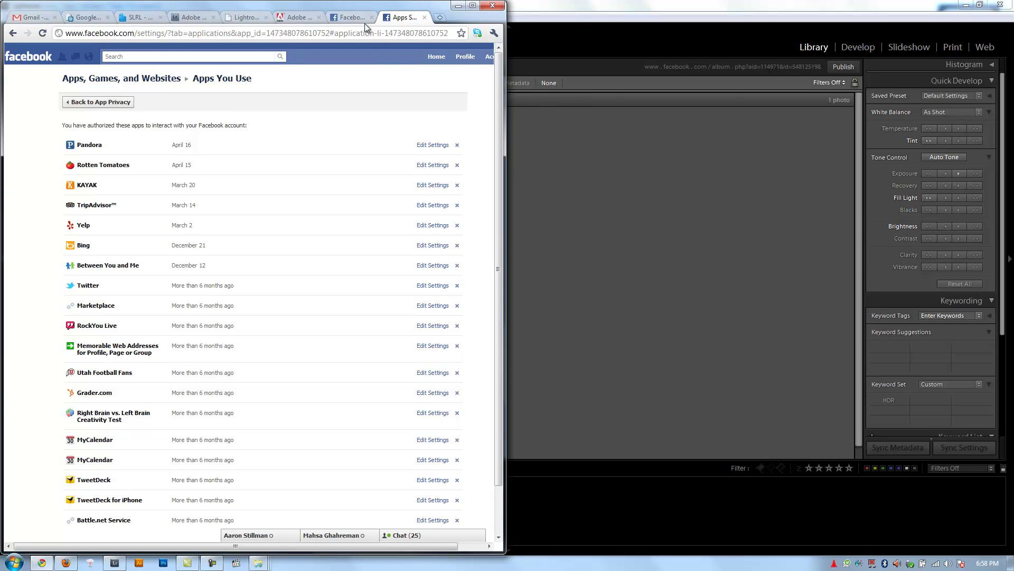
click(458, 5)
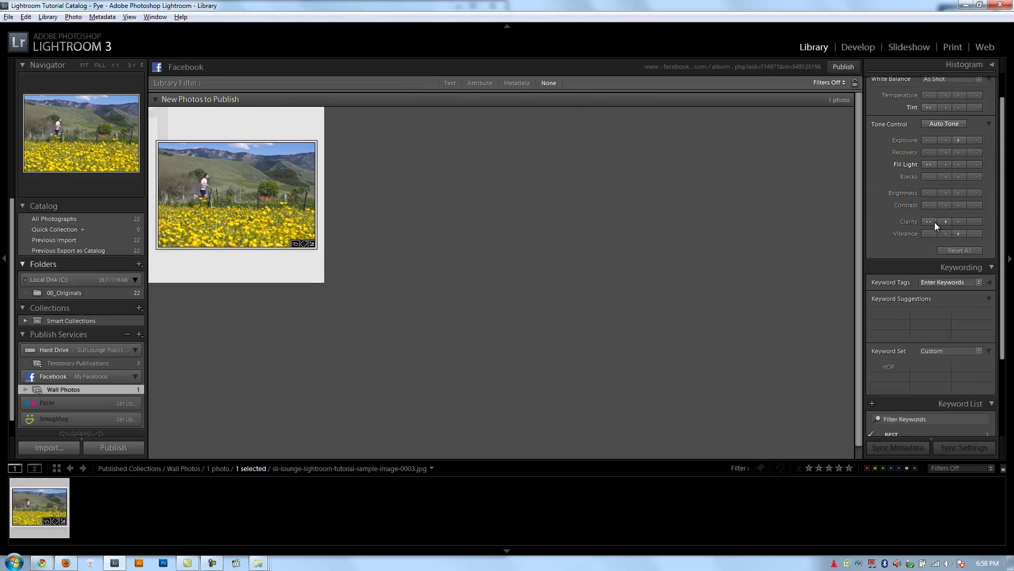
Step: Collapse the Quick Develop, Keywording and Keyword List sections to reach the photo's Comments section
scroll(934, 222, down, 3)
scroll(977, 267, up, 3)
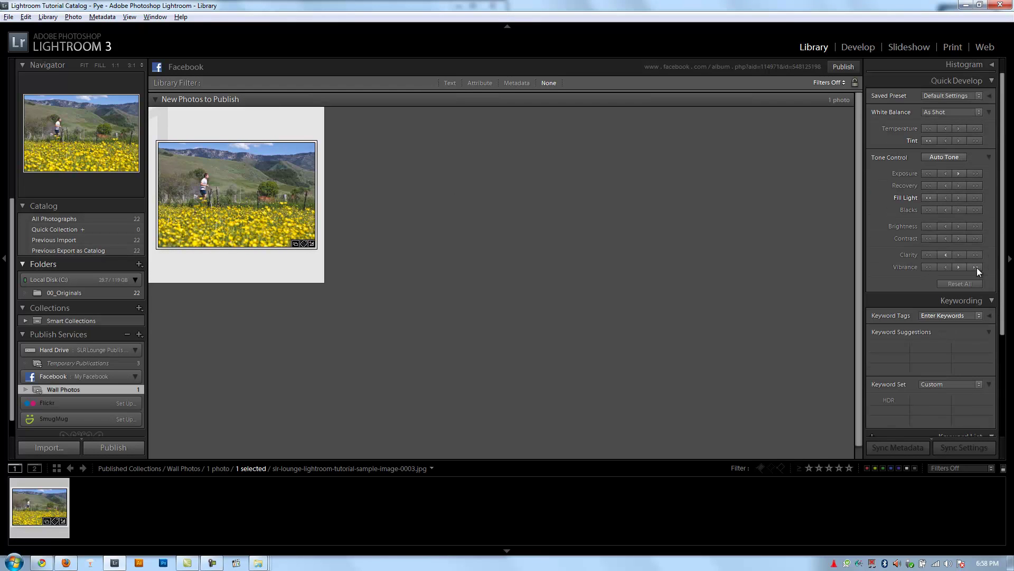
click(991, 81)
click(992, 98)
click(992, 115)
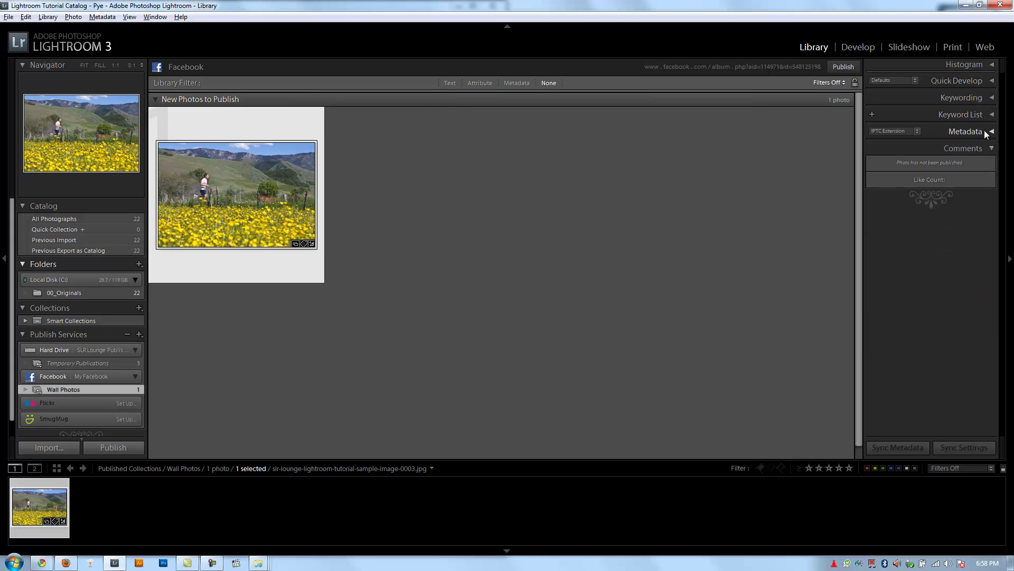